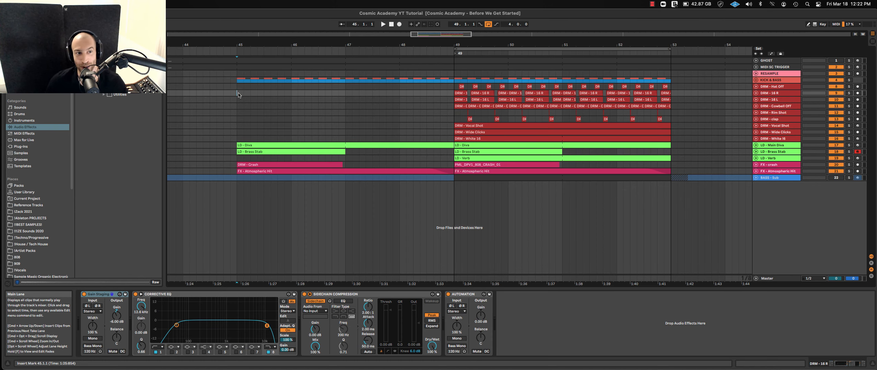
Unfold the Secret Cosmic Kick, SUB - Audio and BASS - Mid Bass tracks in the arrangement.
{"action": "key", "text": "space"}
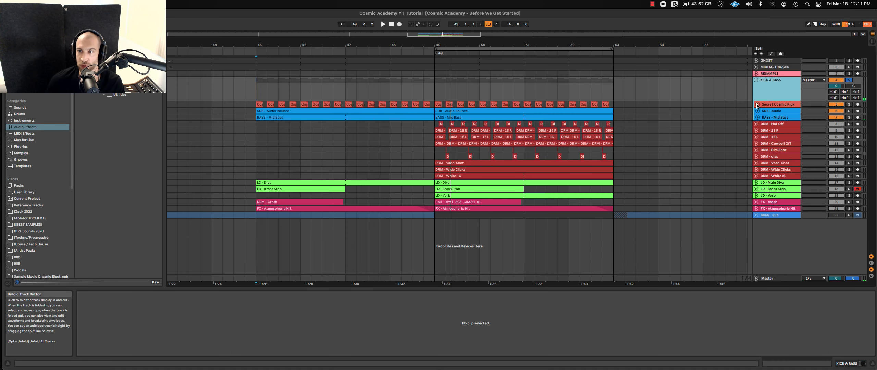
{"action": "left_click", "coordinate": [758, 104]}
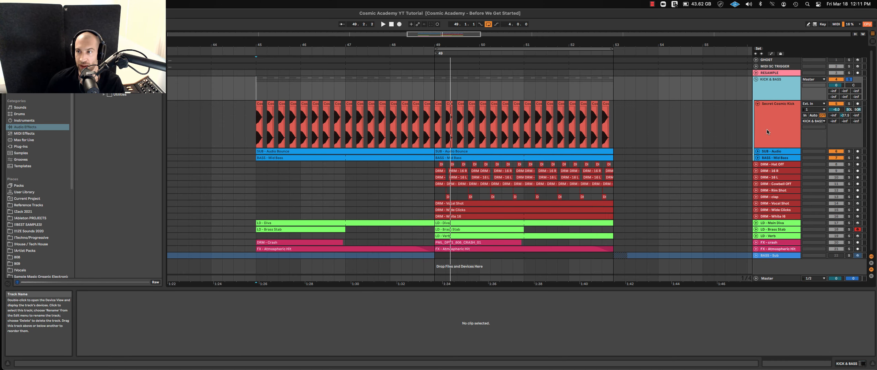
{"action": "left_click", "coordinate": [758, 151]}
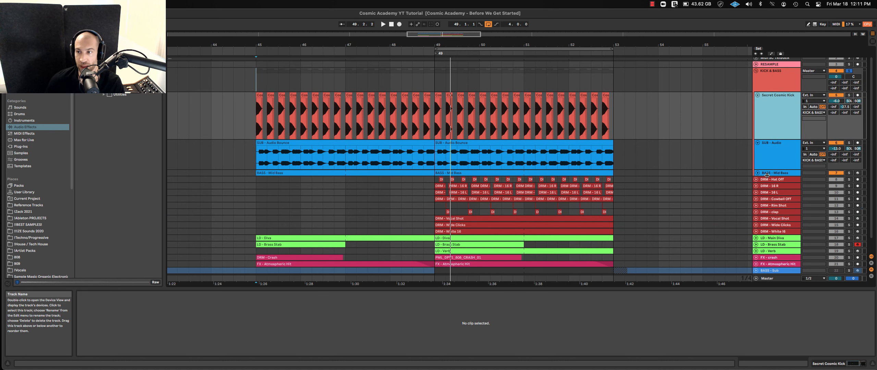
{"action": "left_click", "coordinate": [759, 172]}
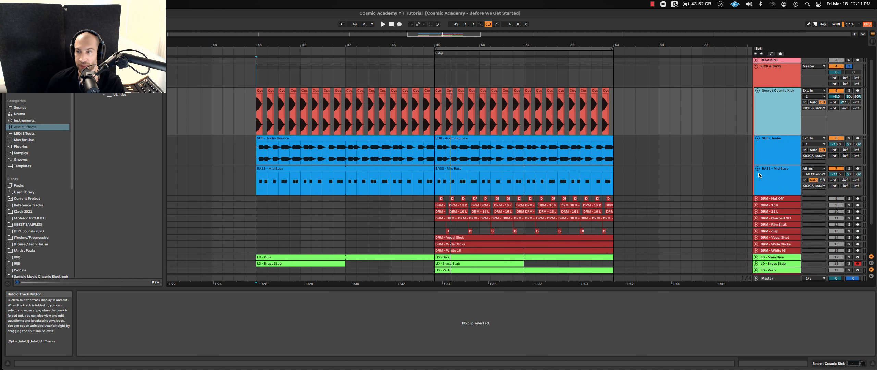
Solo the SUB - Audio track and play it back on its own.
{"action": "left_click", "coordinate": [850, 168]}
{"action": "left_click", "coordinate": [849, 138]}
{"action": "key", "text": "space"}
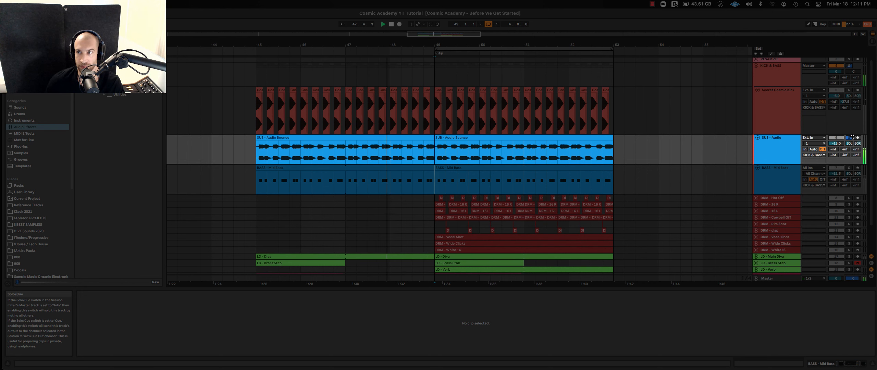
{"action": "key", "text": "space"}
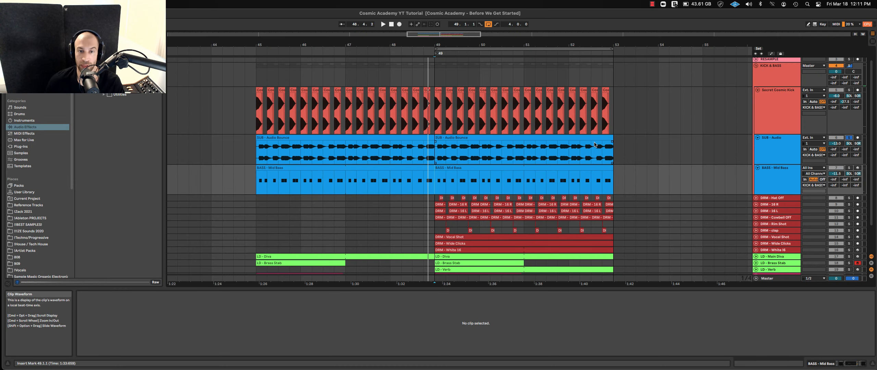
Check the sub bass frequency spectrum in SPAN Plus on the Master track during playback, then close the analyser.
{"action": "left_click", "coordinate": [771, 278]}
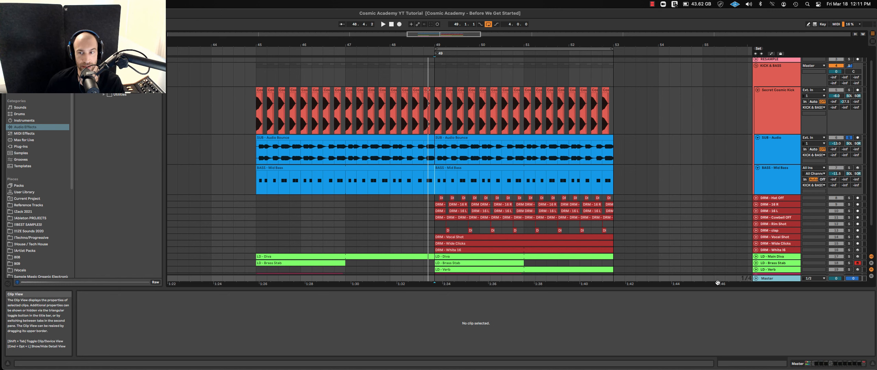
{"action": "key", "text": "shift+Tab"}
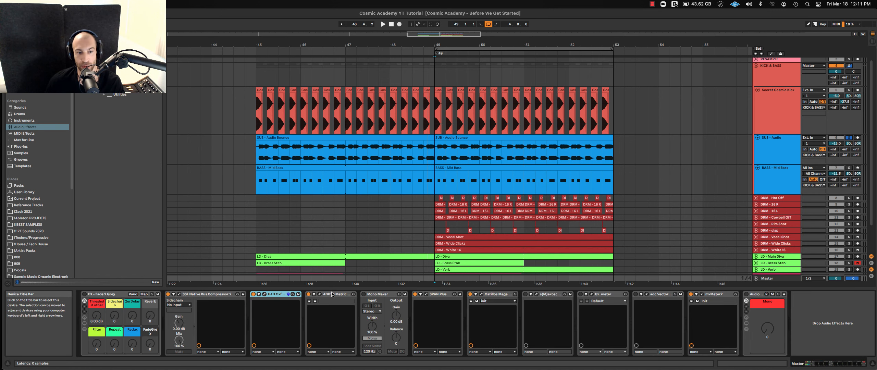
{"action": "left_click", "coordinate": [427, 294]}
{"action": "left_click_drag", "start_coordinate": [489, 114], "coordinate": [354, 44]}
{"action": "key", "text": "space"}
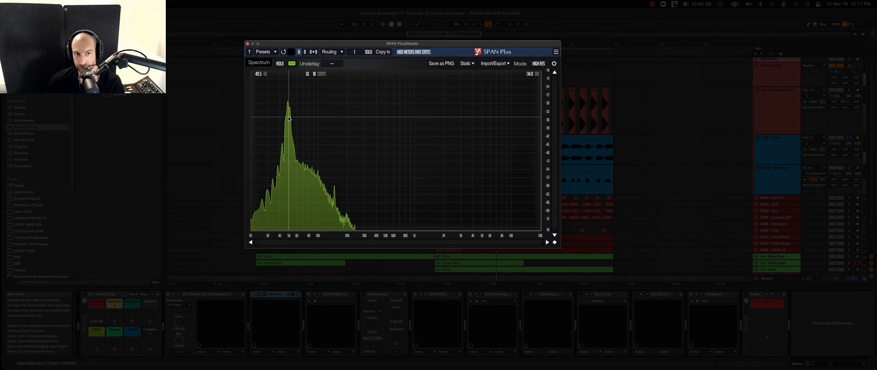
{"action": "left_click", "coordinate": [248, 44]}
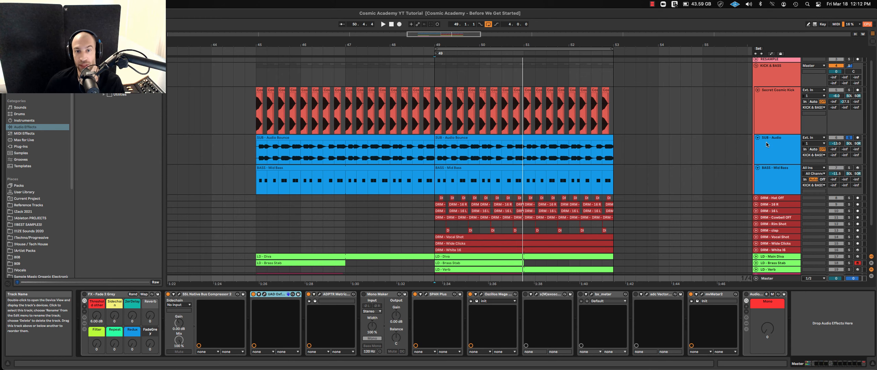
Open the Oscillos Mega Scope on the SUB - Audio track and place its window below the kick clips.
{"action": "left_click_drag", "start_coordinate": [439, 45], "coordinate": [438, 100]}
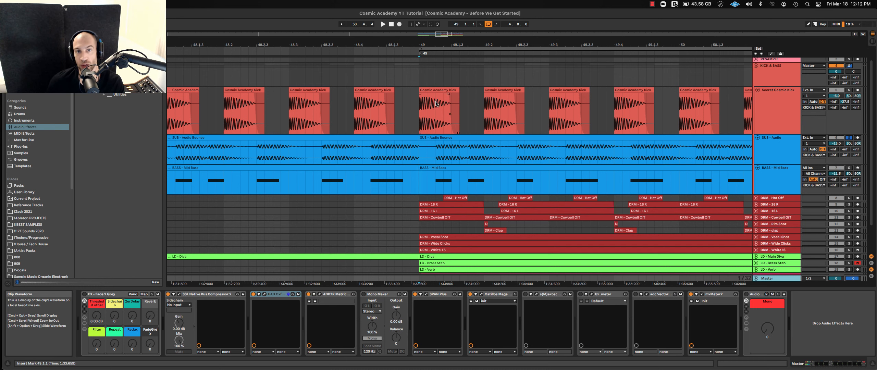
{"action": "scroll", "coordinate": [433, 106], "scroll_direction": "down", "scroll_amount": 3}
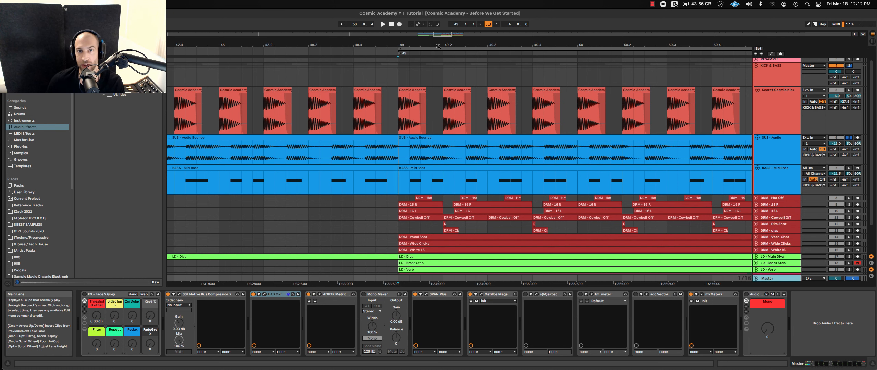
{"action": "left_click_drag", "start_coordinate": [438, 47], "coordinate": [427, 45]}
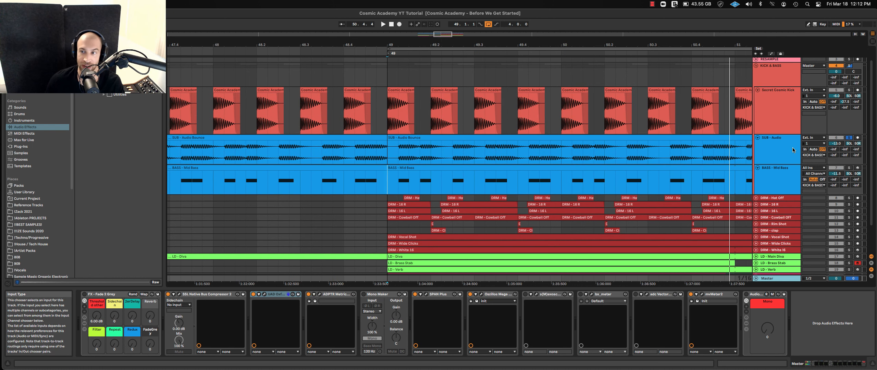
{"action": "left_click", "coordinate": [773, 145]}
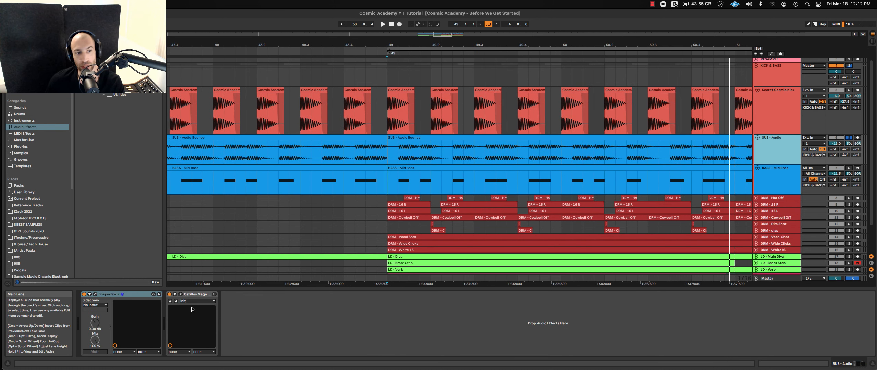
{"action": "left_click", "coordinate": [181, 294]}
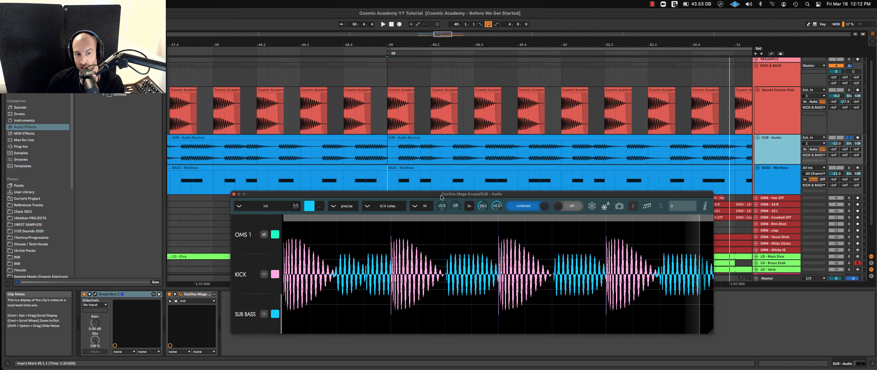
{"action": "left_click_drag", "start_coordinate": [440, 197], "coordinate": [437, 177]}
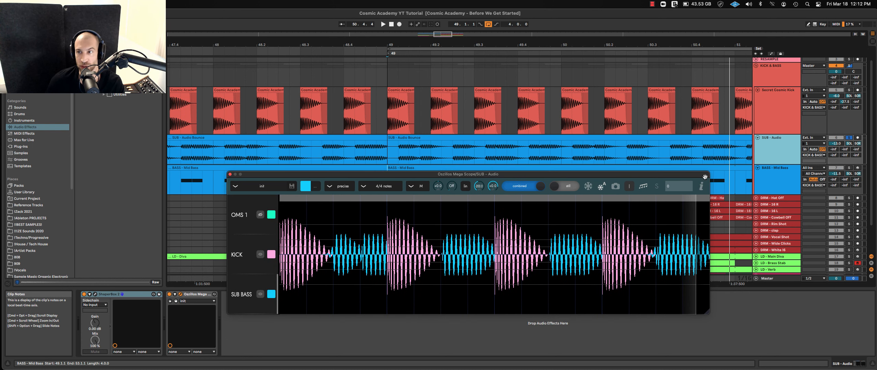
{"action": "left_click_drag", "start_coordinate": [557, 176], "coordinate": [603, 193]}
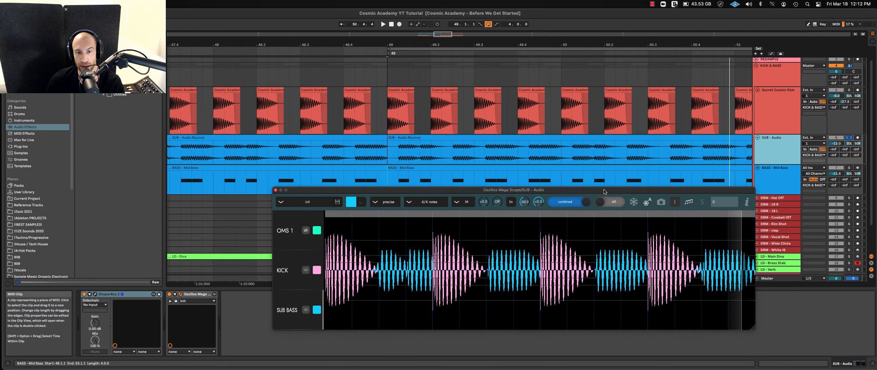
Compare the device chains of the Secret Cosmic Kick and SUB - Audio tracks, keeping the scope window clear of them.
{"action": "left_click", "coordinate": [780, 105]}
{"action": "left_click_drag", "start_coordinate": [335, 195], "coordinate": [417, 197]}
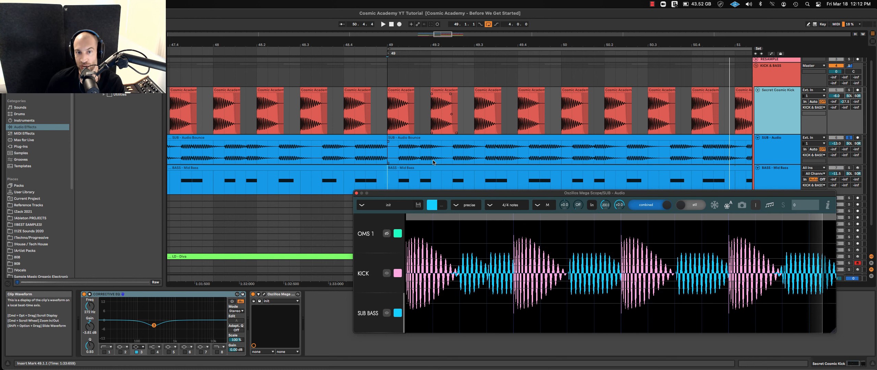
{"action": "left_click", "coordinate": [718, 160]}
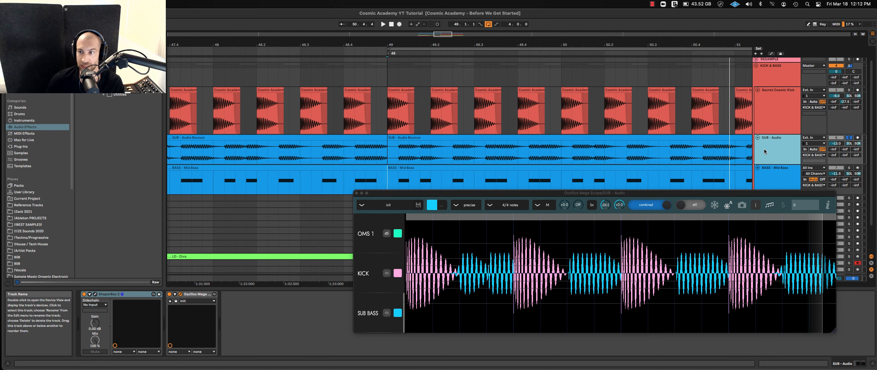
{"action": "left_click_drag", "start_coordinate": [655, 196], "coordinate": [547, 148]}
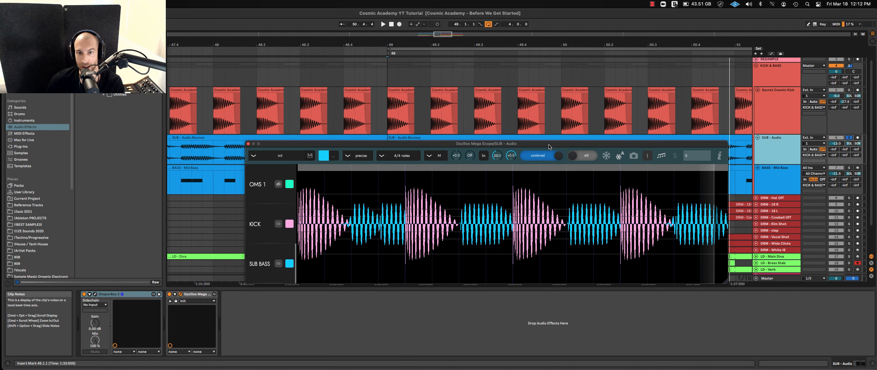
Switch the scope to the separated display and play the arrangement from bar 49.
{"action": "left_click", "coordinate": [529, 155]}
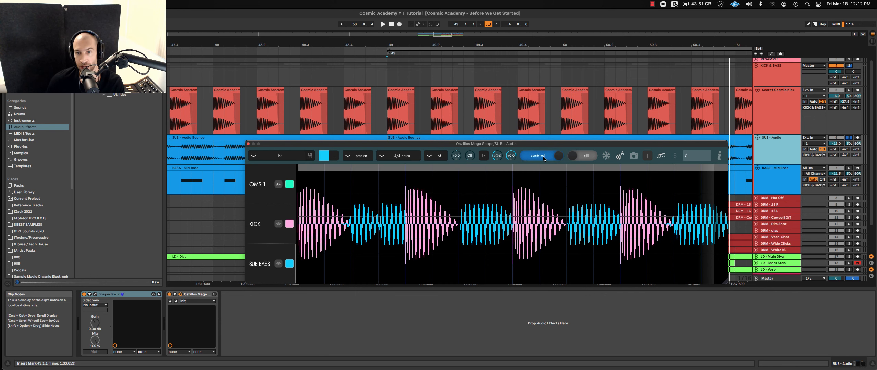
{"action": "left_click", "coordinate": [393, 111]}
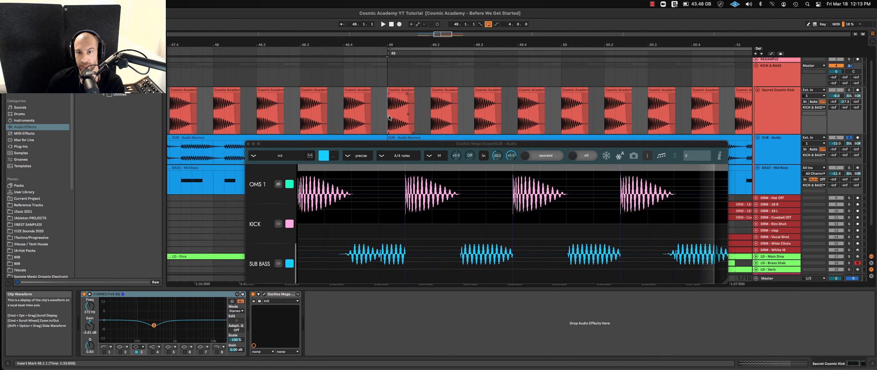
{"action": "key", "text": "space"}
{"action": "scroll", "coordinate": [436, 130], "scroll_direction": "up", "scroll_amount": 1}
Make the SUB BASS waveform green and overlay it with only the KICK waveform in the scope's combined display.
{"action": "left_click", "coordinate": [324, 156]}
{"action": "left_click", "coordinate": [546, 157]}
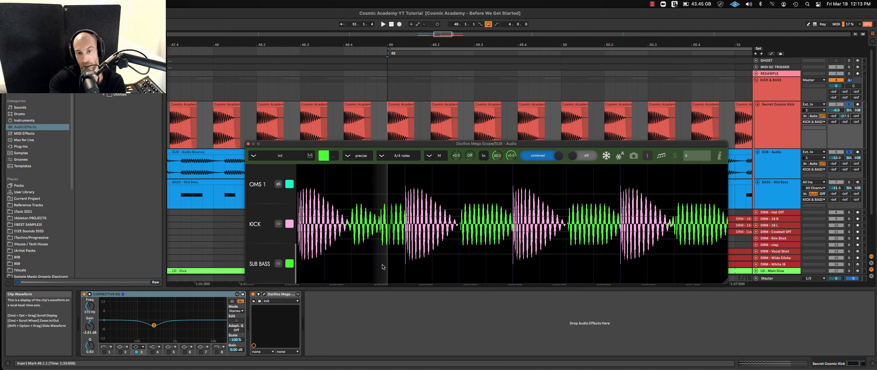
{"action": "left_click", "coordinate": [279, 184]}
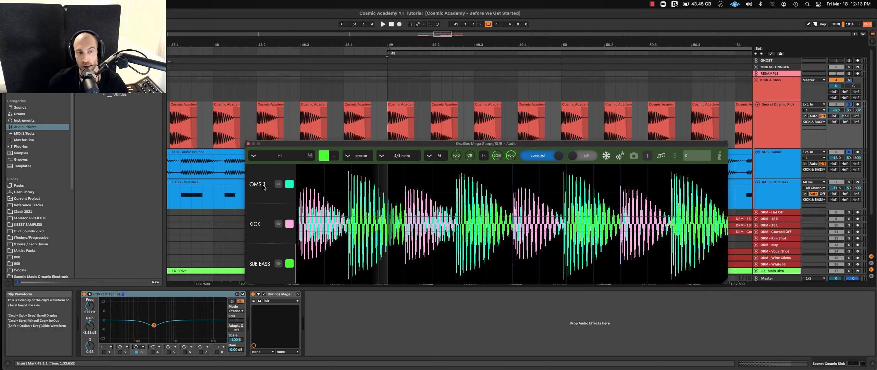
{"action": "left_click", "coordinate": [278, 184]}
Toggle the solo of the SUB - Audio track and play back the section.
{"action": "key", "text": "space"}
{"action": "left_click", "coordinate": [850, 152]}
{"action": "key", "text": "space"}
Open ShaperBox 2 on the SUB - Audio track and arrange its window below the scope so both are visible.
{"action": "left_click_drag", "start_coordinate": [411, 143], "coordinate": [403, 137]}
{"action": "left_click", "coordinate": [772, 152]}
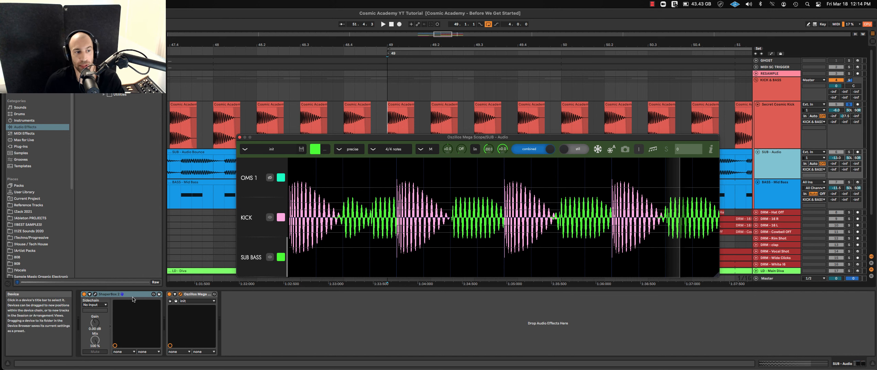
{"action": "left_click", "coordinate": [95, 294]}
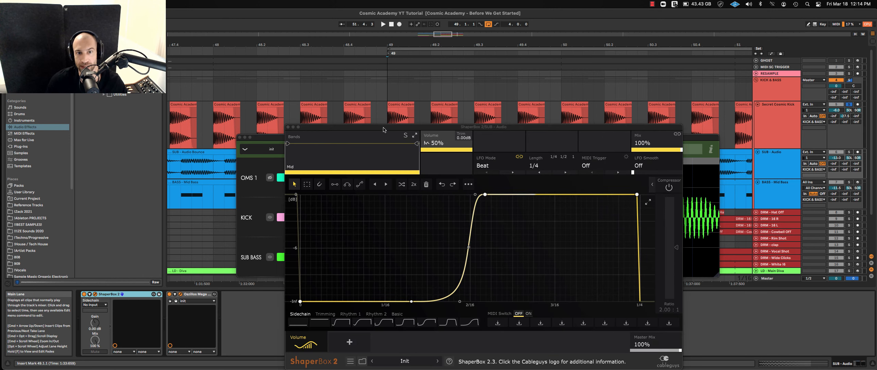
{"action": "left_click_drag", "start_coordinate": [383, 136], "coordinate": [383, 66]}
{"action": "left_click_drag", "start_coordinate": [317, 66], "coordinate": [339, 11]}
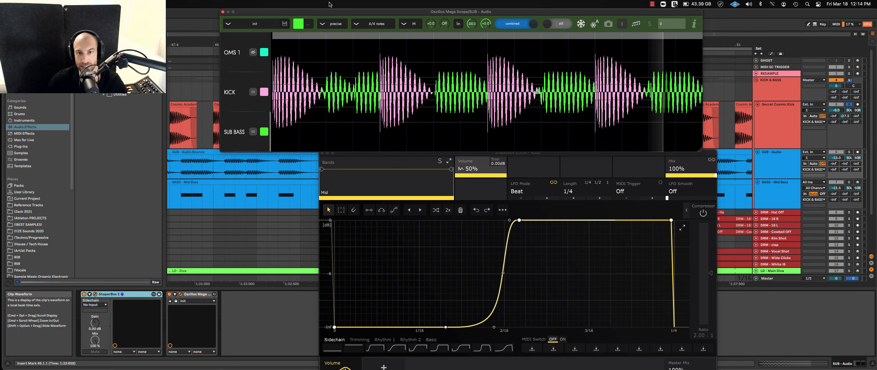
{"action": "left_click_drag", "start_coordinate": [714, 154], "coordinate": [671, 133]}
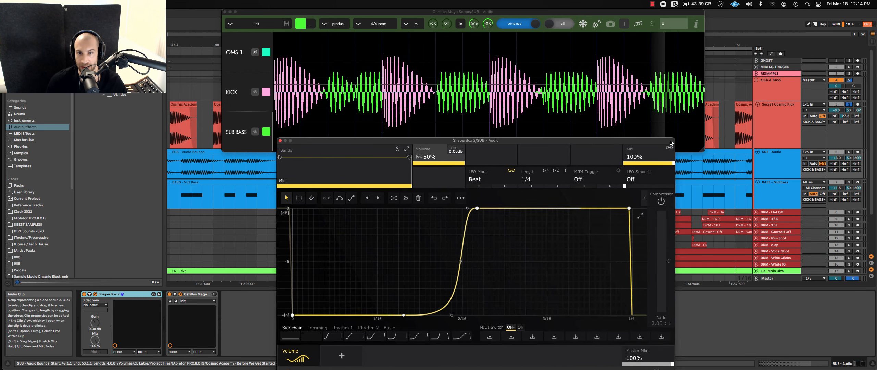